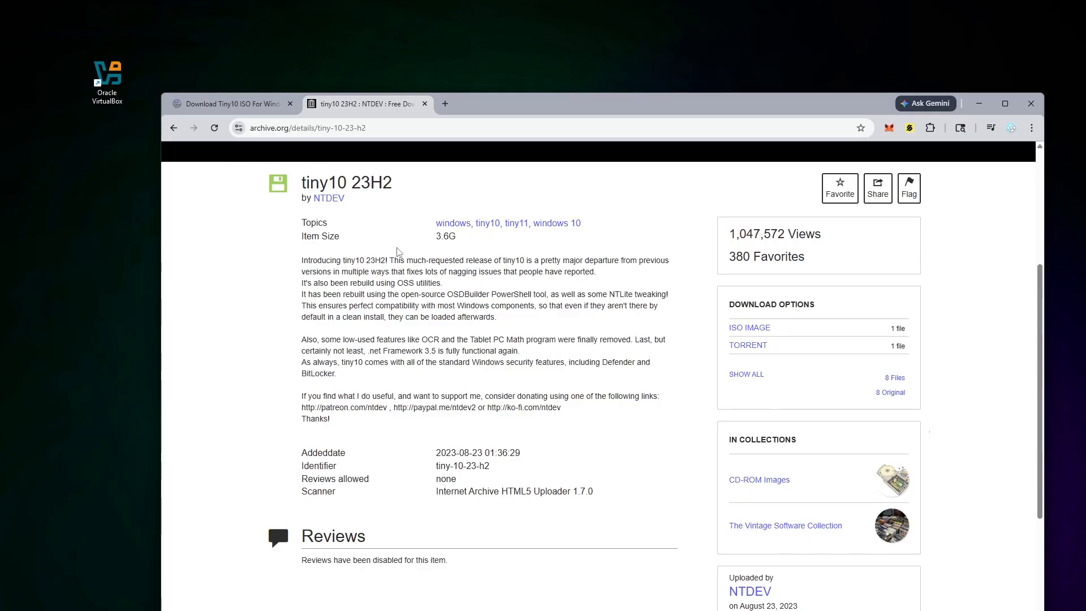
# Step: Check the Tiny10 ISO download page, minimise the browser and bring up Oracle VirtualBox Manager
pyautogui.moveTo(775, 336)
pyautogui.hotkey('ctrl', 'shift', 'Tab')
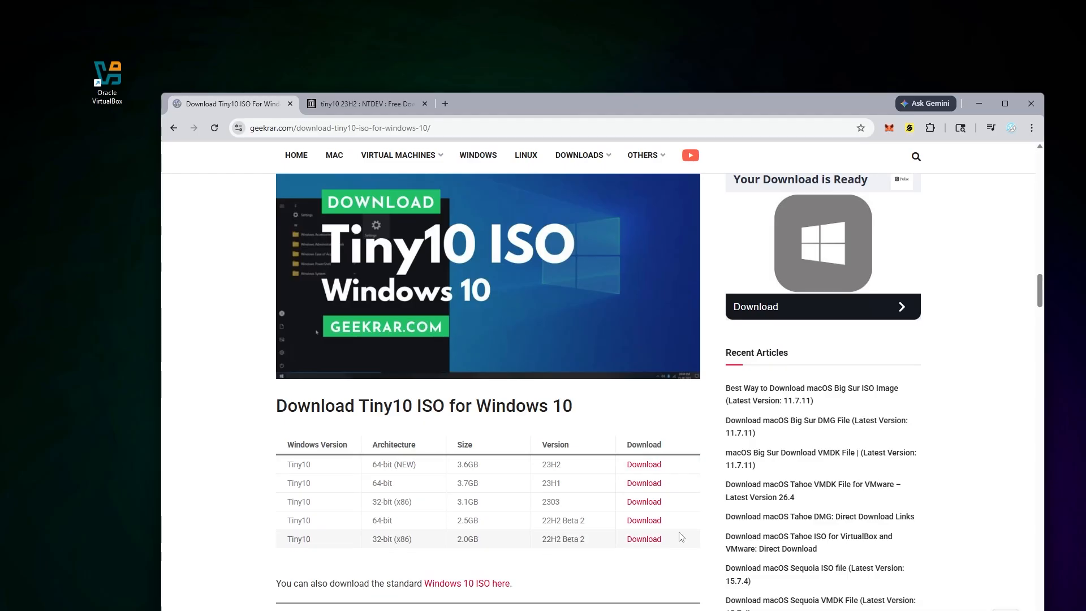
pyautogui.click(979, 104)
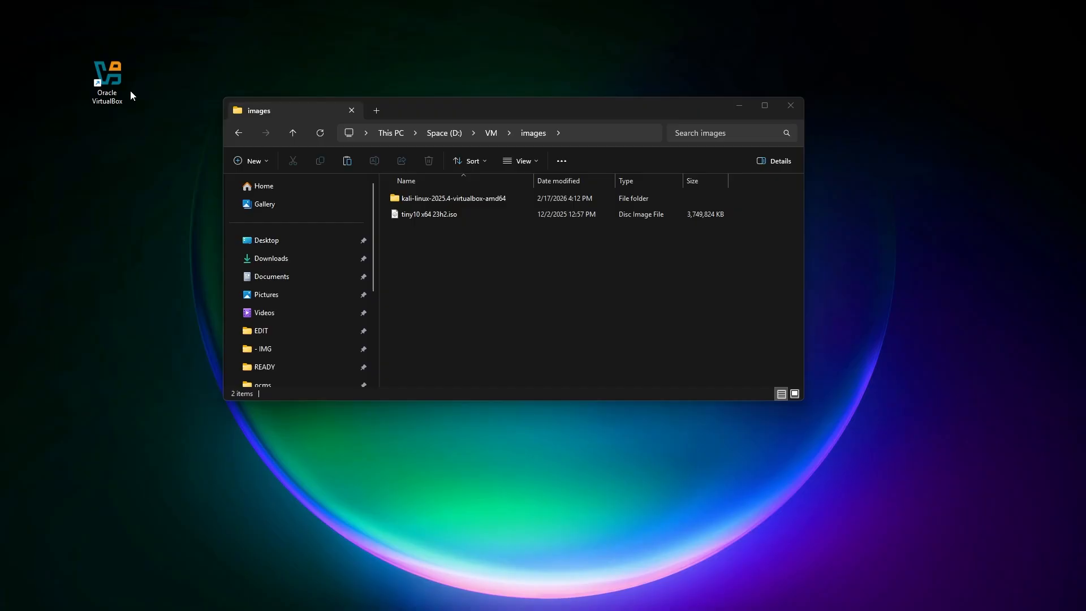
pyautogui.doubleClick(120, 82)
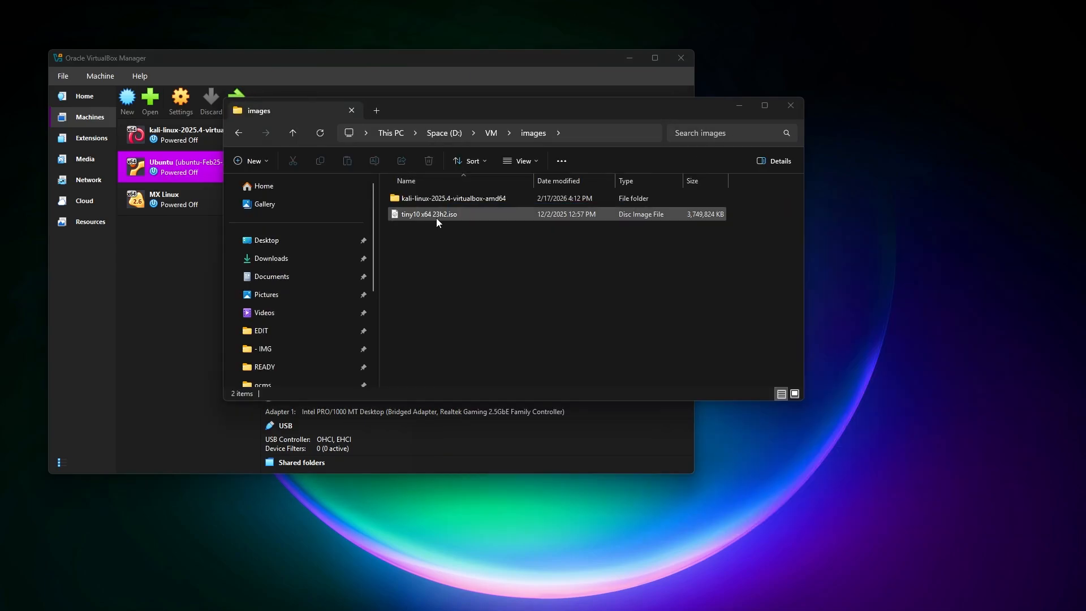
pyautogui.click(364, 73)
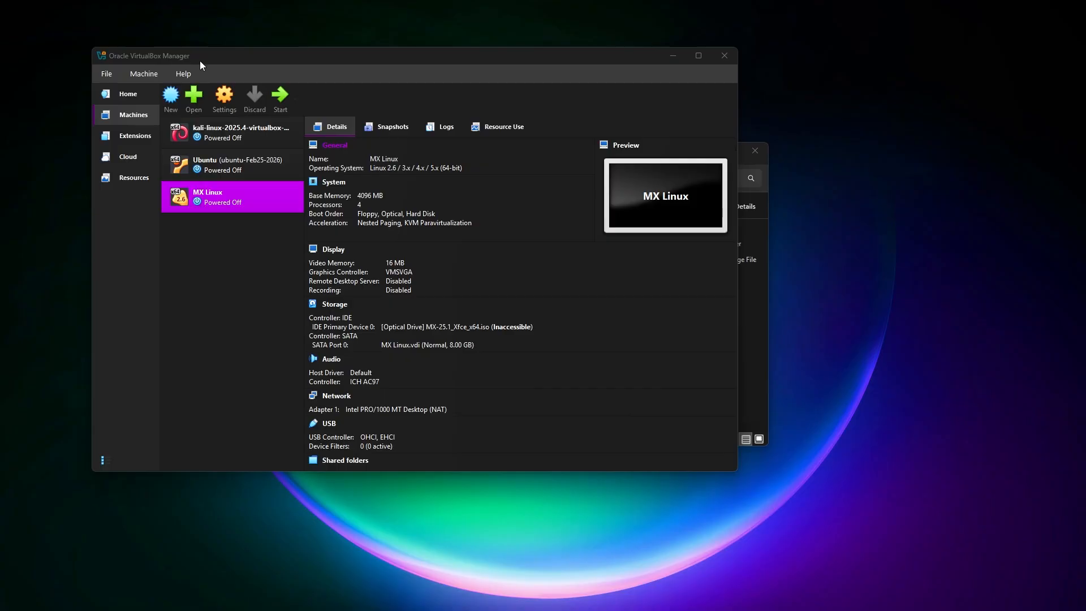
# Step: Set up a new virtual machine named TinyOS from the tiny10 x64 23h2.iso image, with unattended installation turned off
pyautogui.click(173, 105)
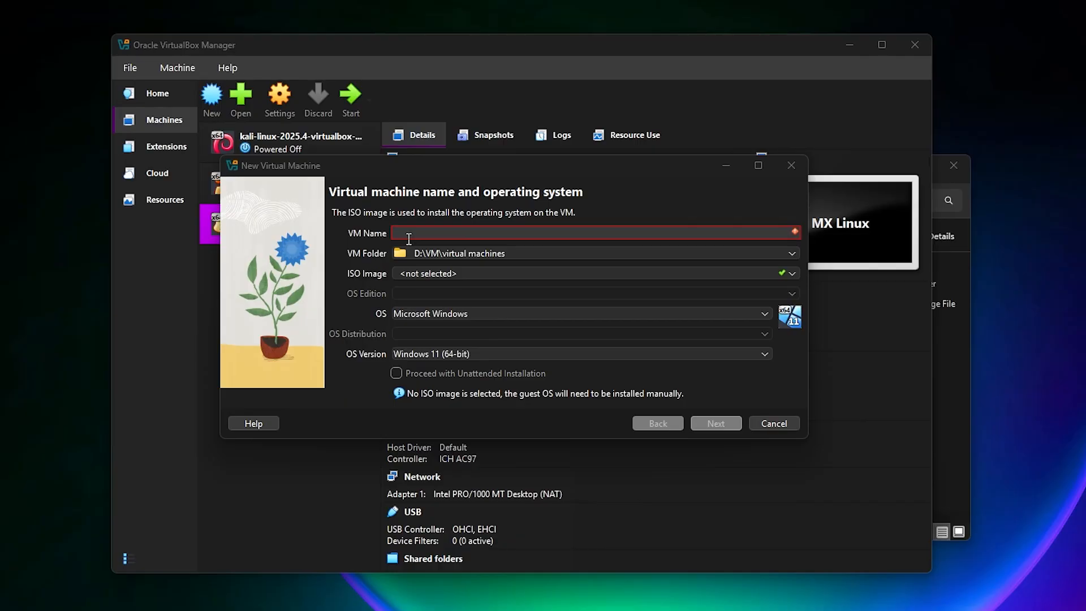
pyautogui.click(409, 238)
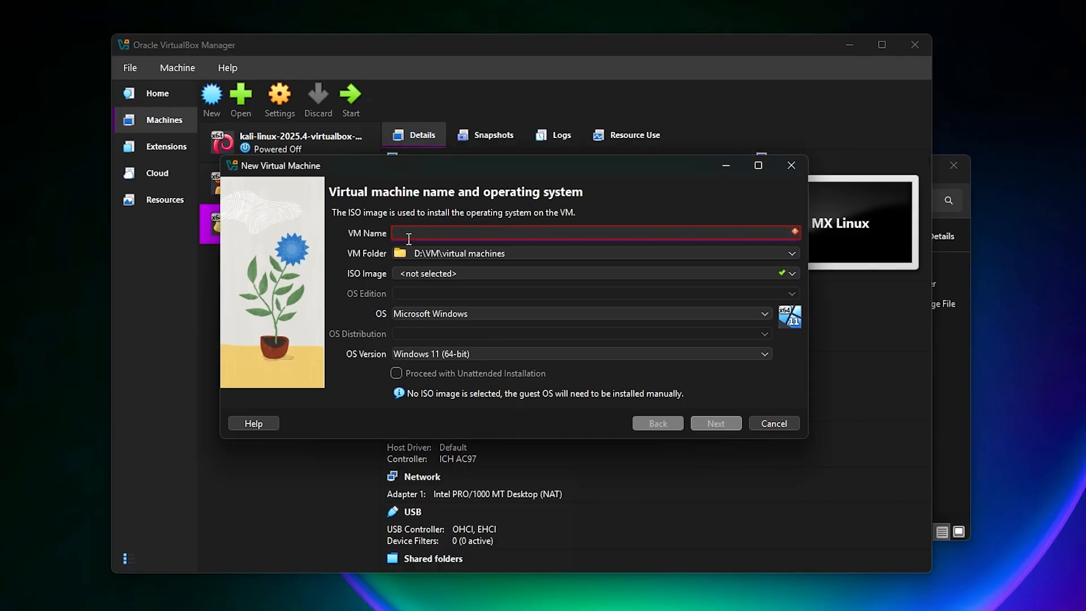
pyautogui.write('TinyOS10')
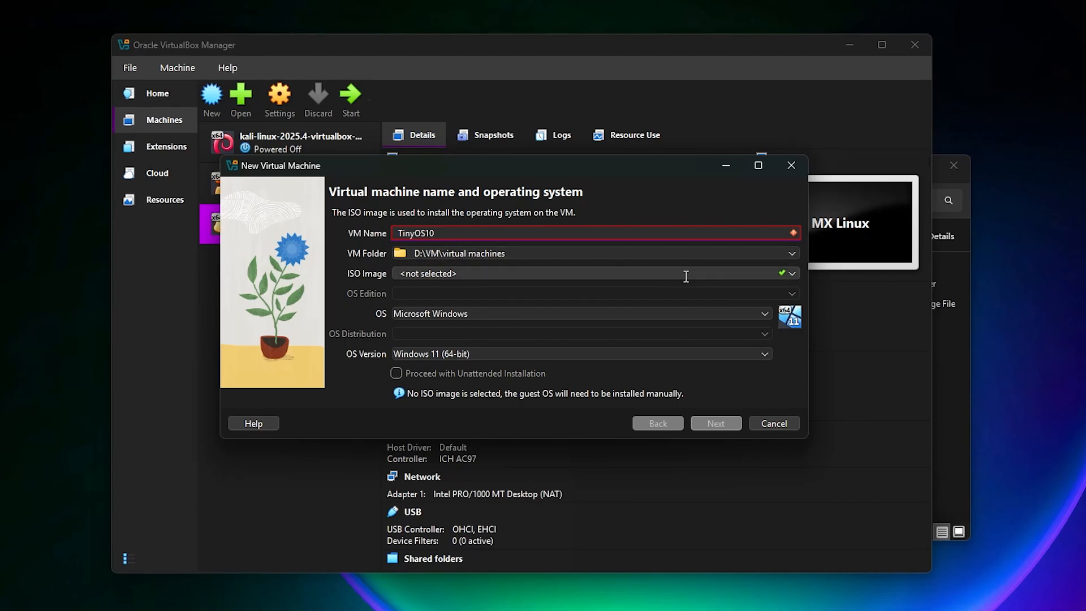
pyautogui.click(789, 274)
pyautogui.click(472, 309)
pyautogui.click(408, 312)
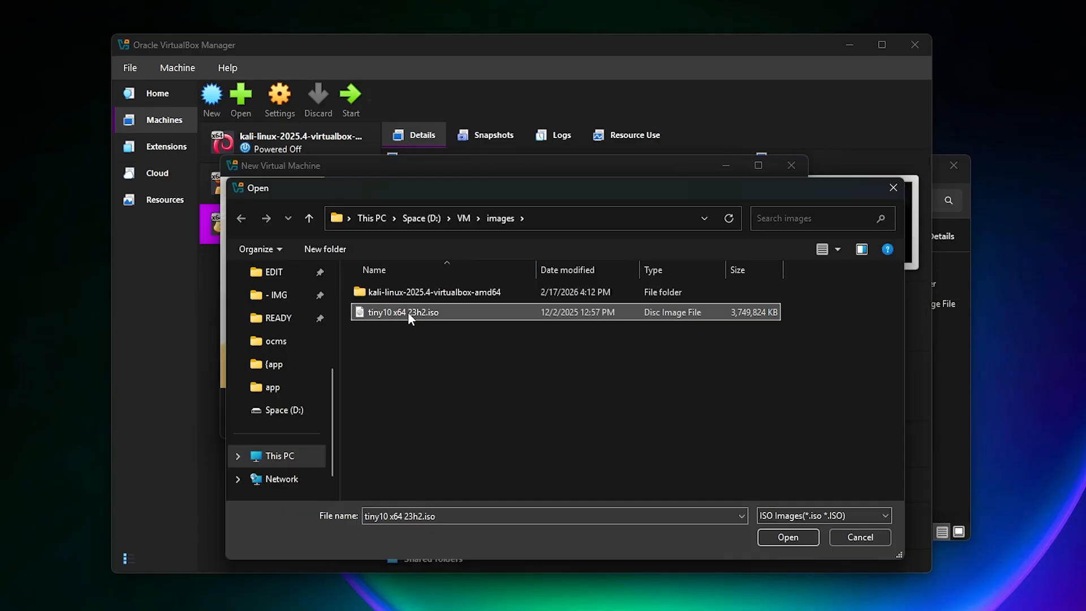
pyautogui.click(778, 535)
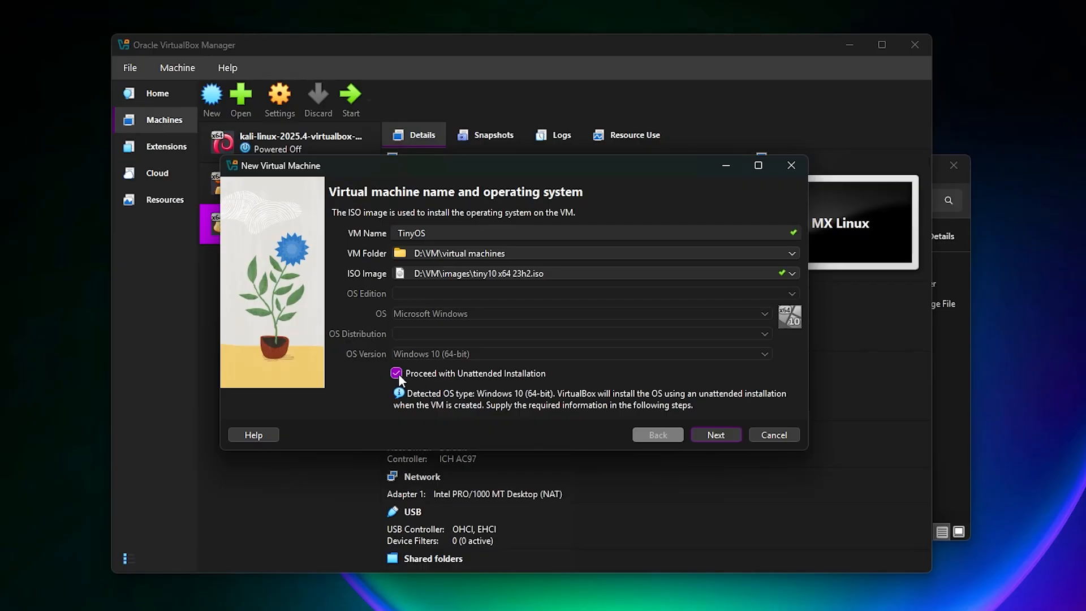
pyautogui.click(397, 374)
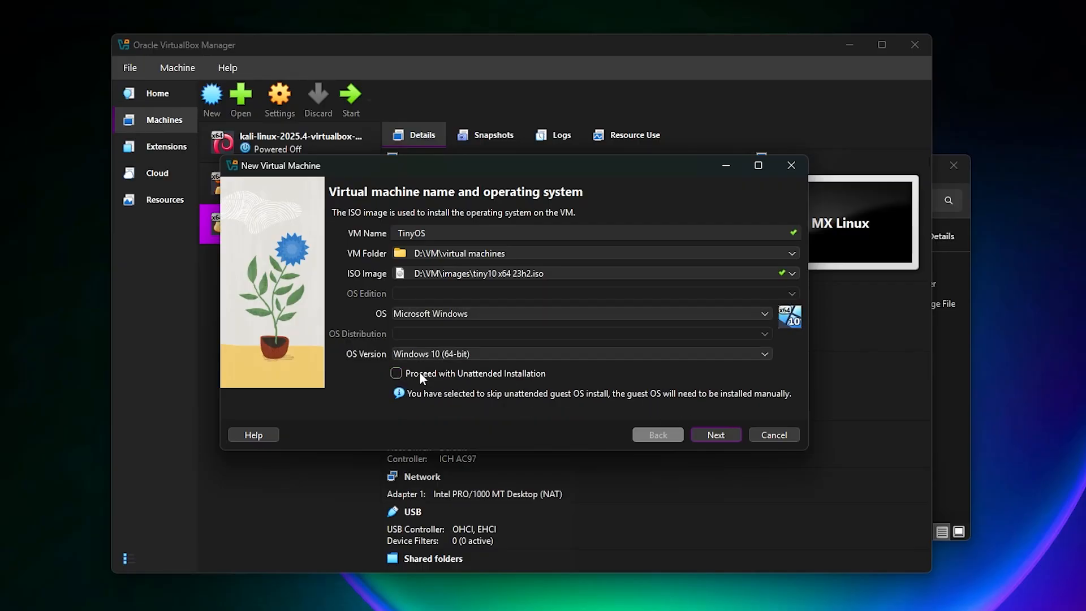
pyautogui.click(715, 435)
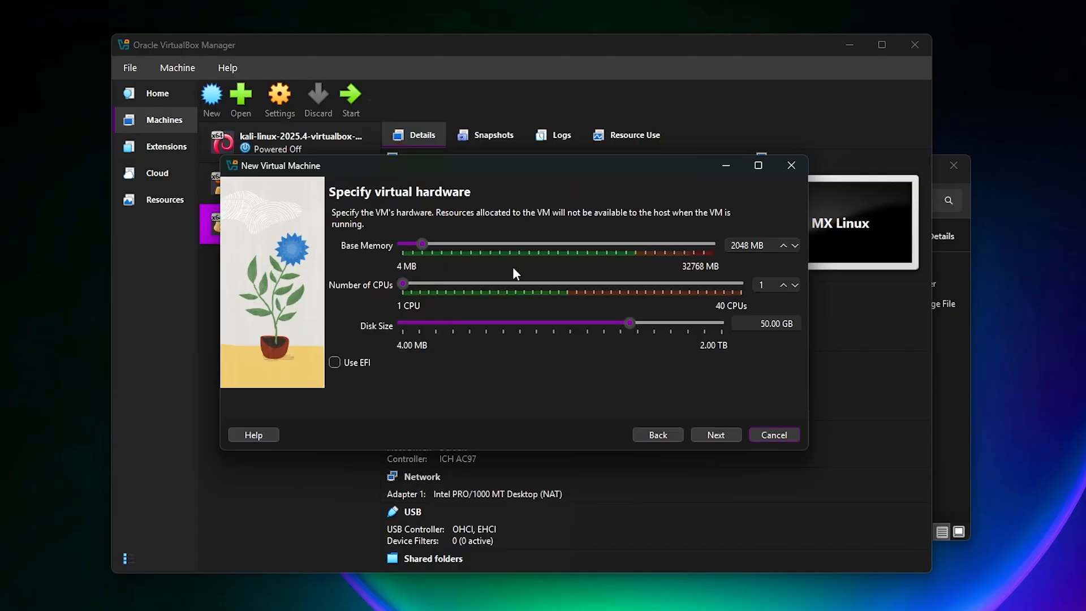
# Step: Allocate 4096 MB of base memory, 4 CPUs and a 30 GB disk, and finish creating the virtual machine
pyautogui.moveTo(426, 244); pyautogui.dragTo(443, 244)
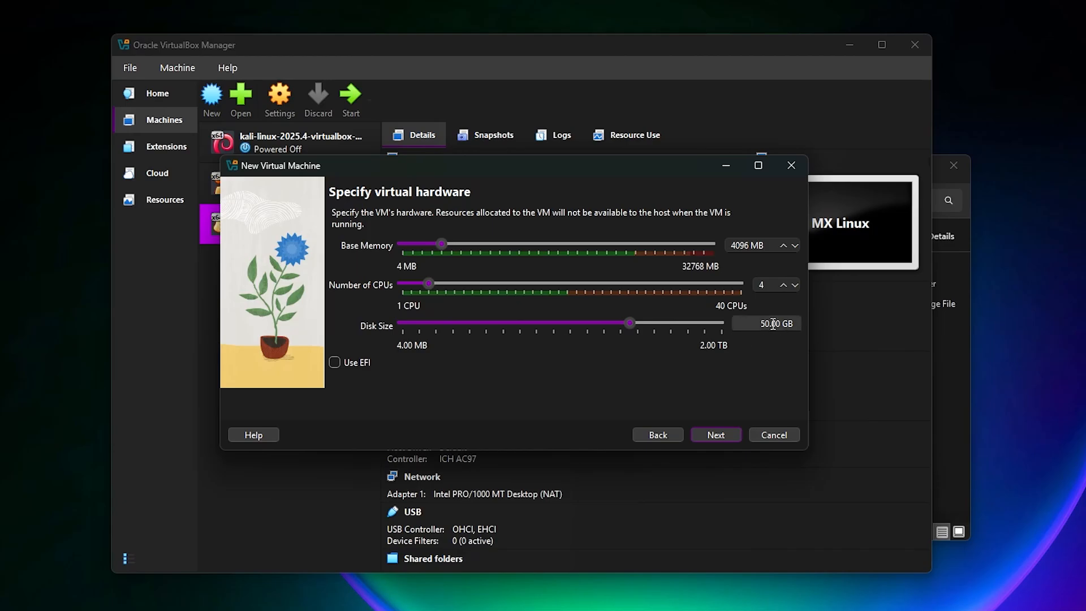
pyautogui.click(757, 324)
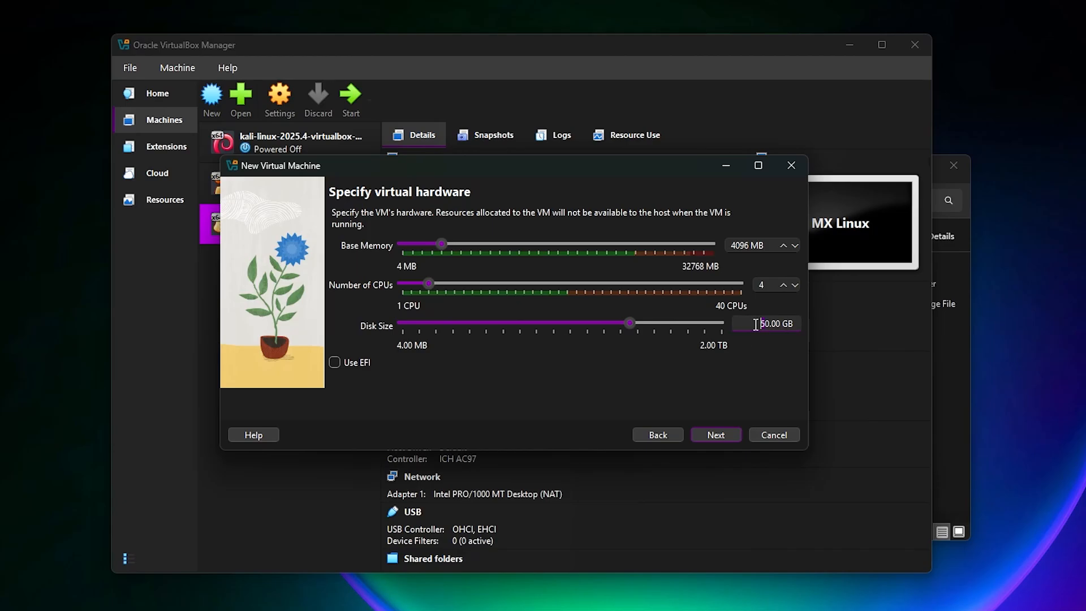
pyautogui.press('Delete')
pyautogui.write('3')
pyautogui.click(716, 435)
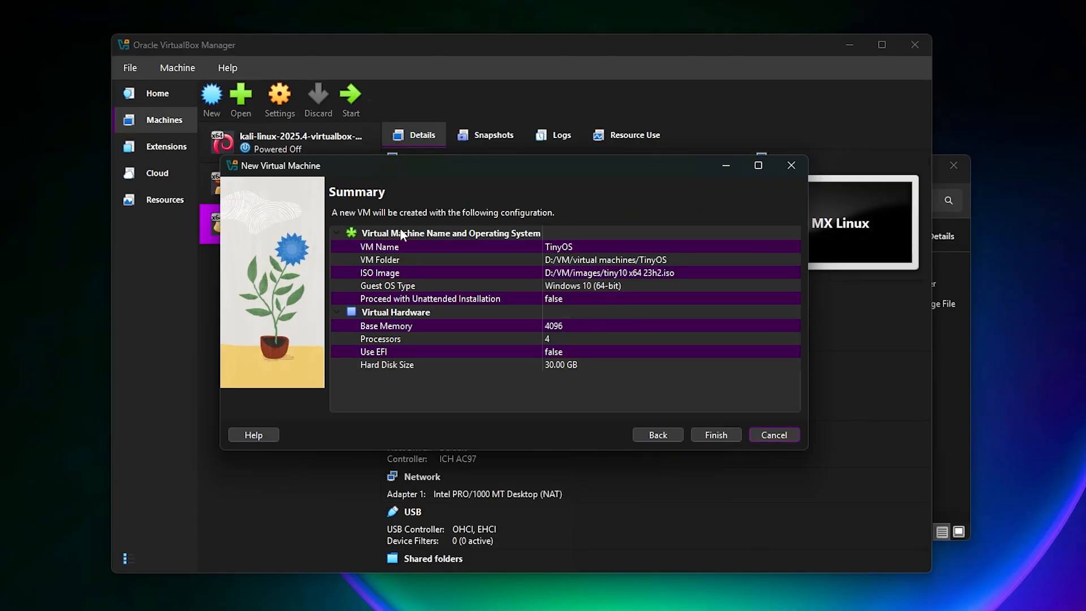
pyautogui.click(715, 435)
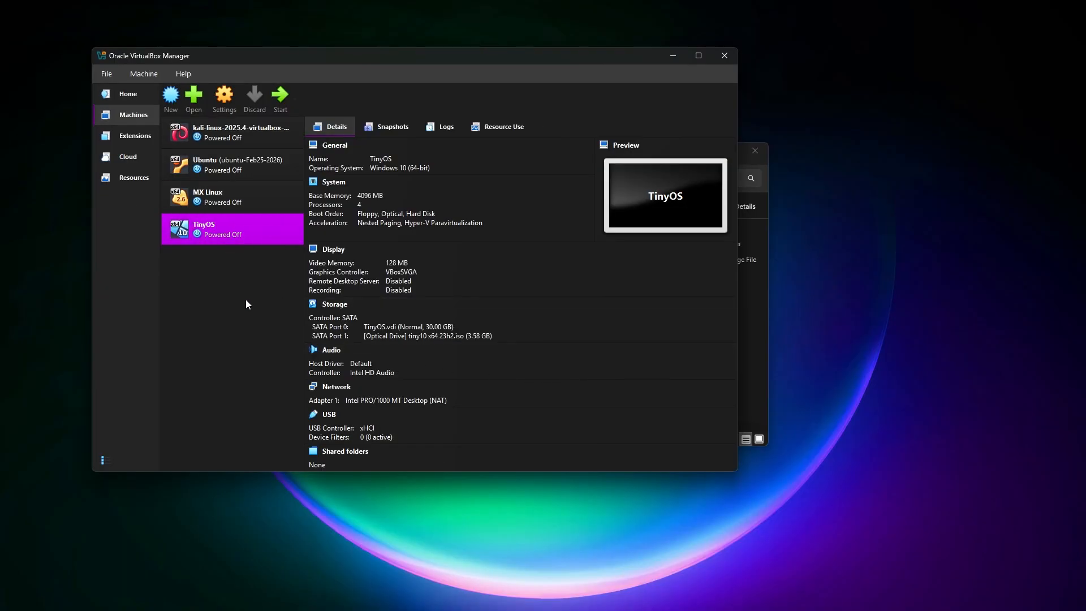
# Step: Start the TinyOS virtual machine and enlarge its window, with the manager window minimised
pyautogui.click(283, 99)
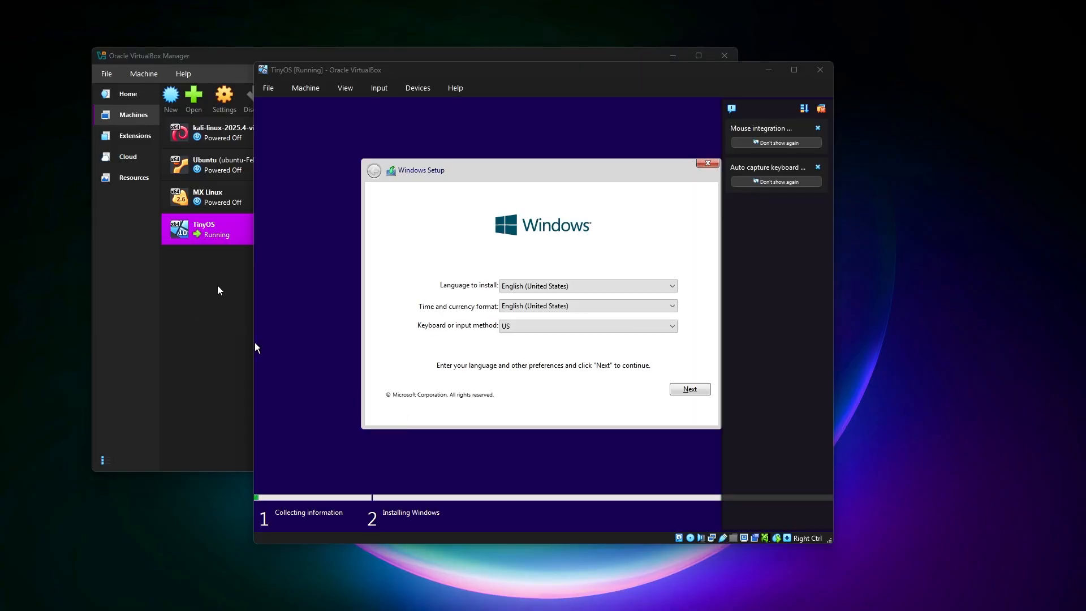
pyautogui.click(221, 290)
pyautogui.click(683, 58)
pyautogui.moveTo(255, 341); pyautogui.dragTo(232, 407)
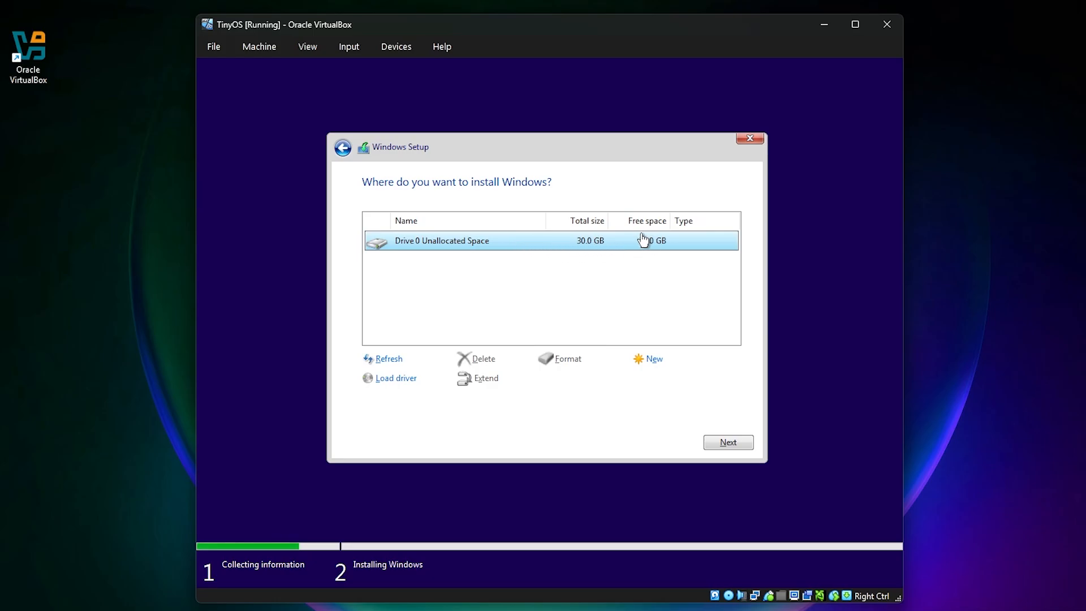
# Step: Create a 30720 MB partition in Drive 0's unallocated space and install Windows on the resulting primary partition
pyautogui.click(654, 361)
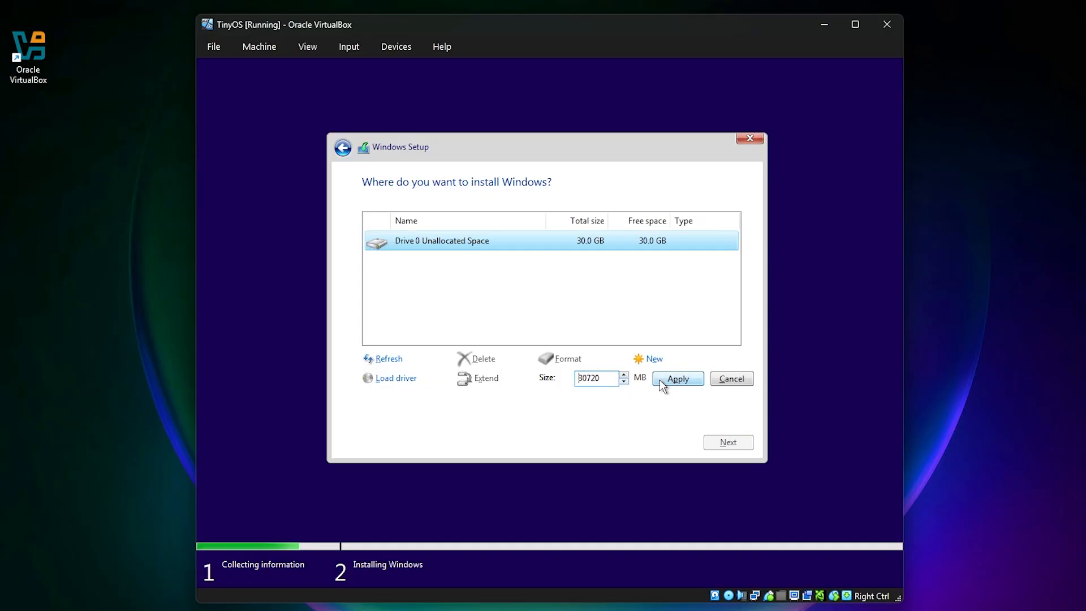
pyautogui.click(670, 380)
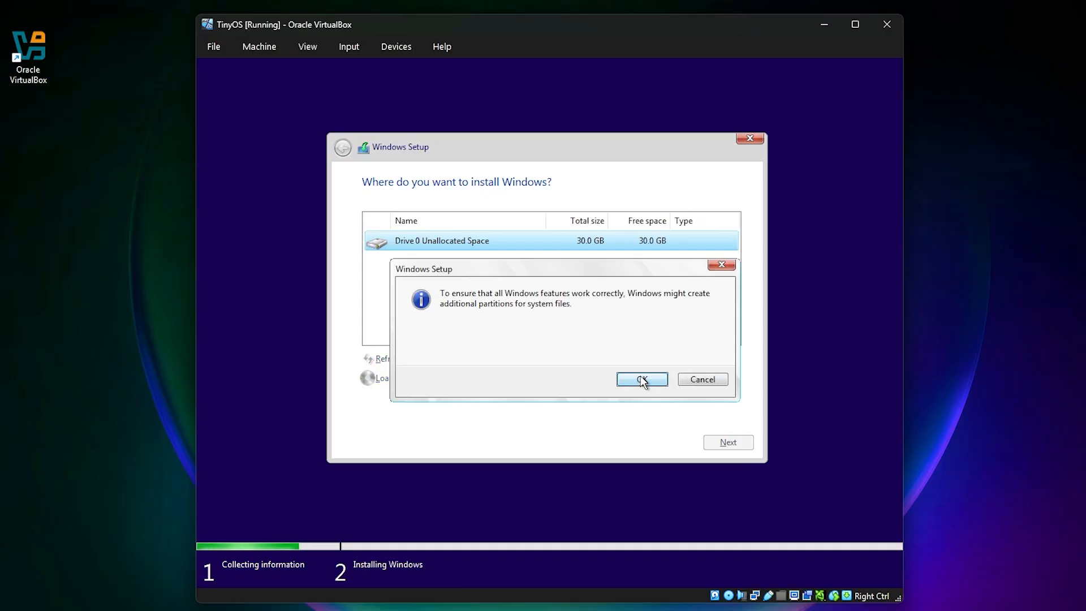
pyautogui.click(643, 380)
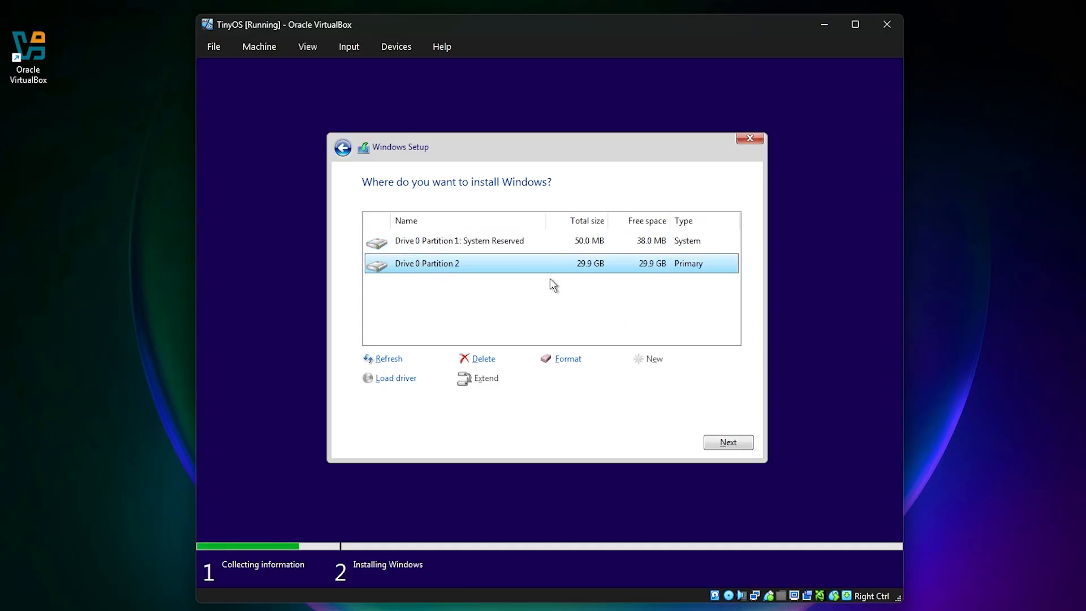
pyautogui.click(728, 443)
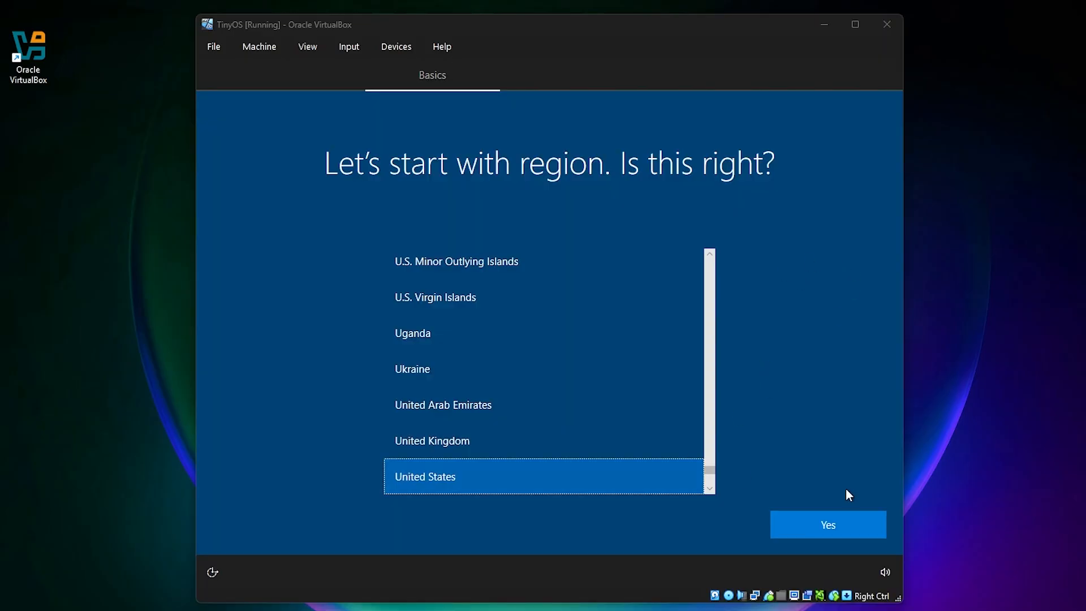
# Step: Complete the Windows first-run setup with the United States region, US keyboard layout and all privacy options turned off
pyautogui.click(829, 518)
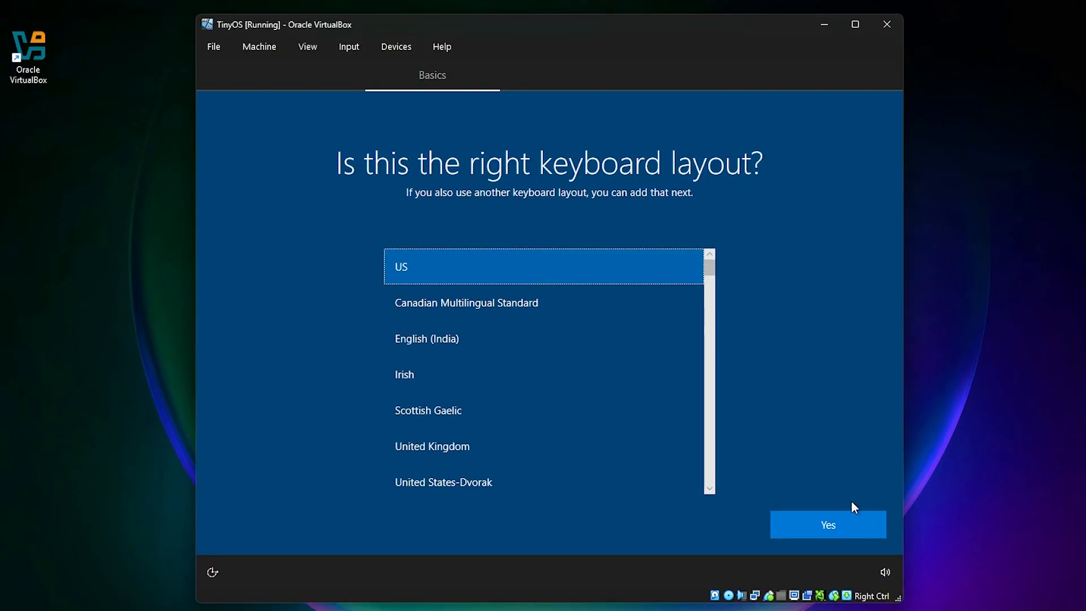
pyautogui.click(844, 517)
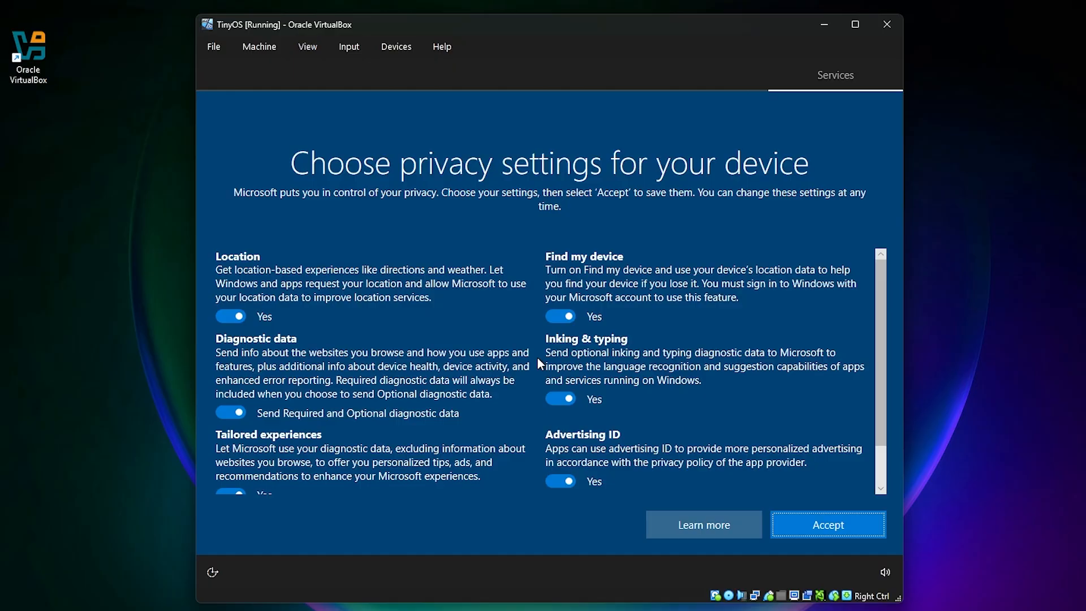
pyautogui.scroll(-2, 537, 357)
pyautogui.scroll(2, 440, 348)
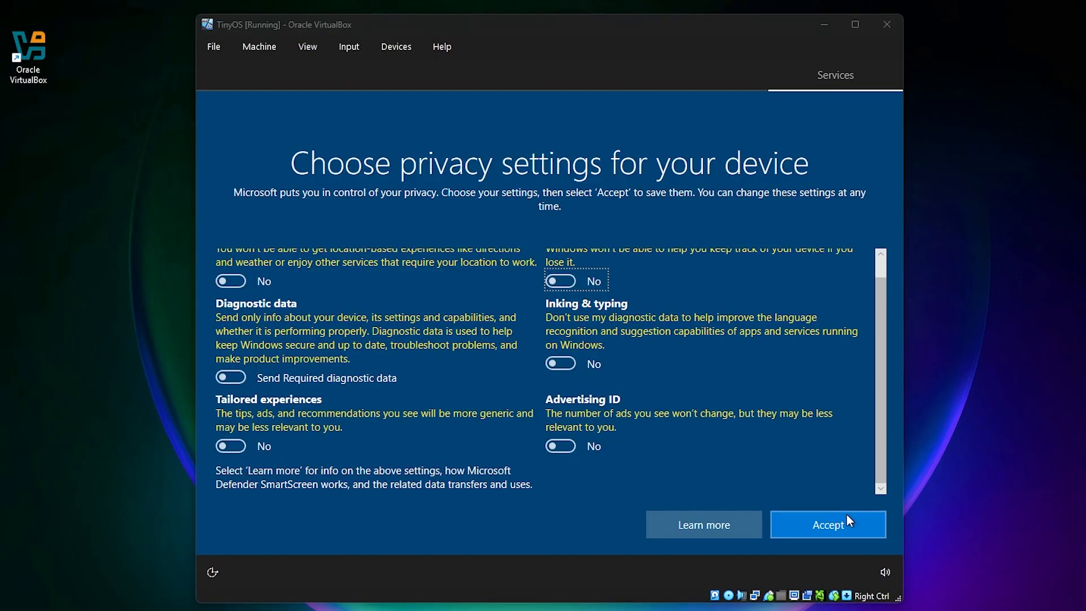
pyautogui.click(846, 519)
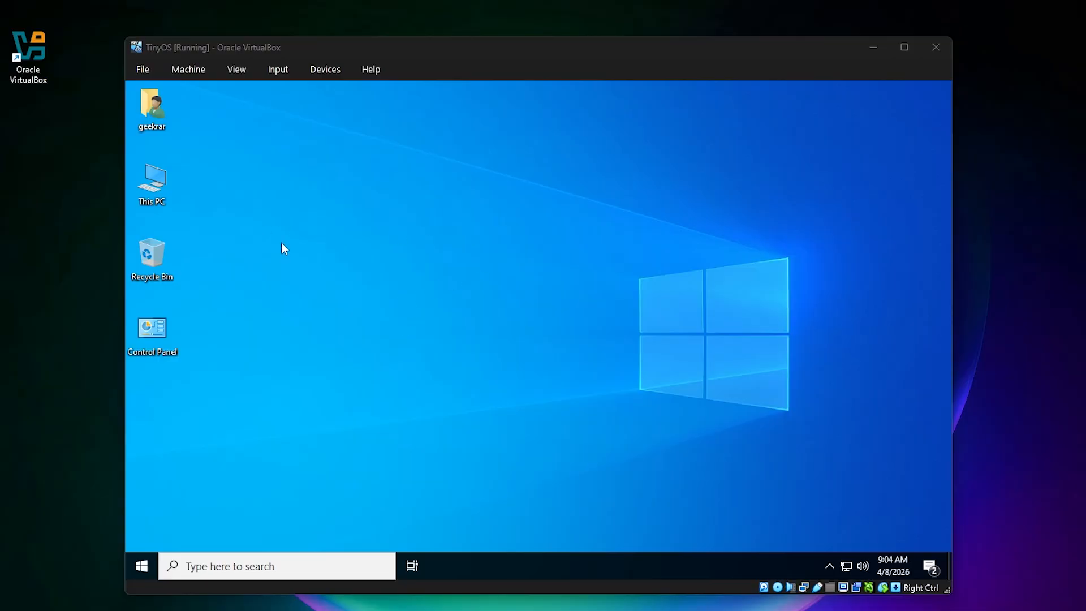
# Step: Insert the Guest Additions CD image into the virtual machine and open that CD drive in the guest
pyautogui.click(313, 67)
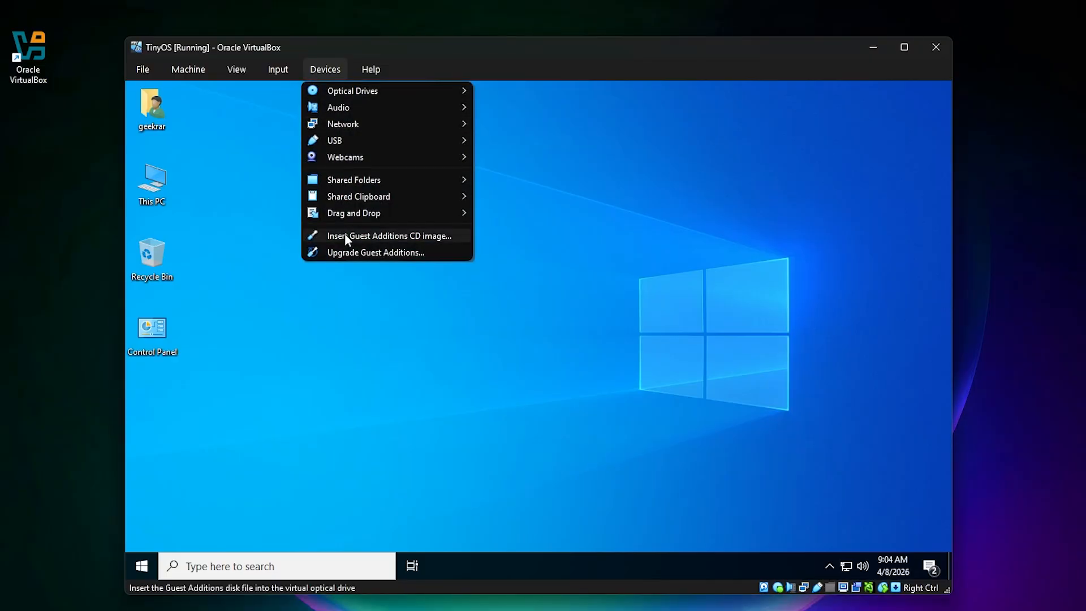
pyautogui.click(423, 239)
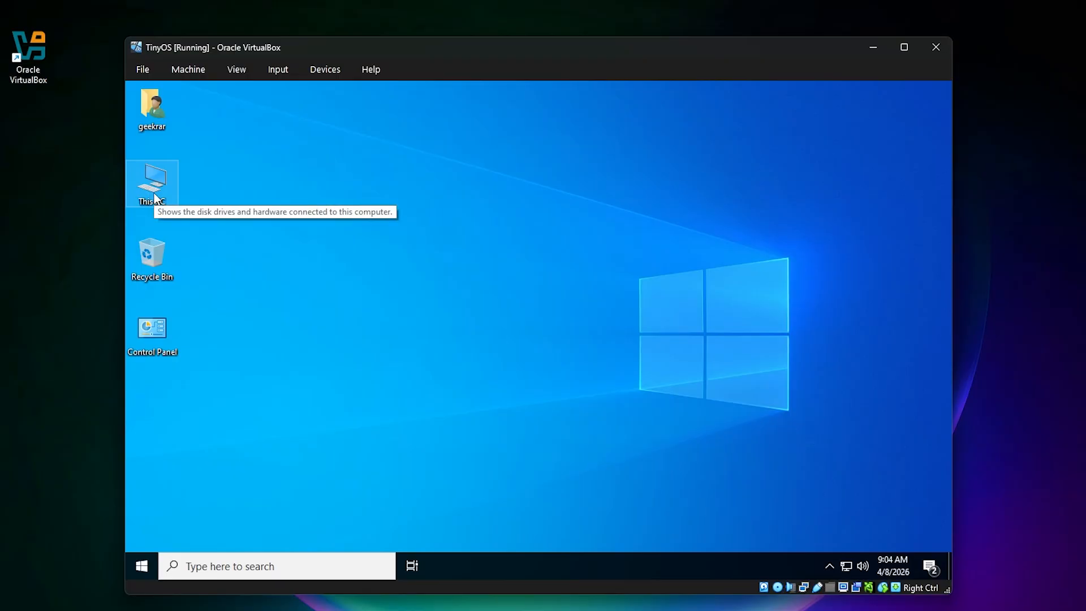
pyautogui.doubleClick(155, 198)
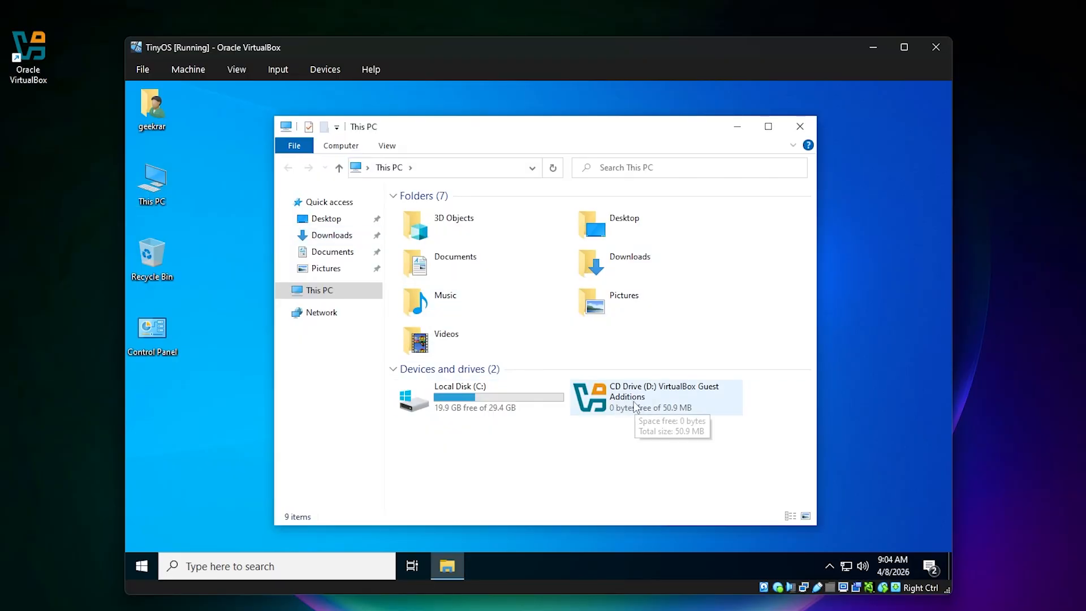
pyautogui.doubleClick(620, 406)
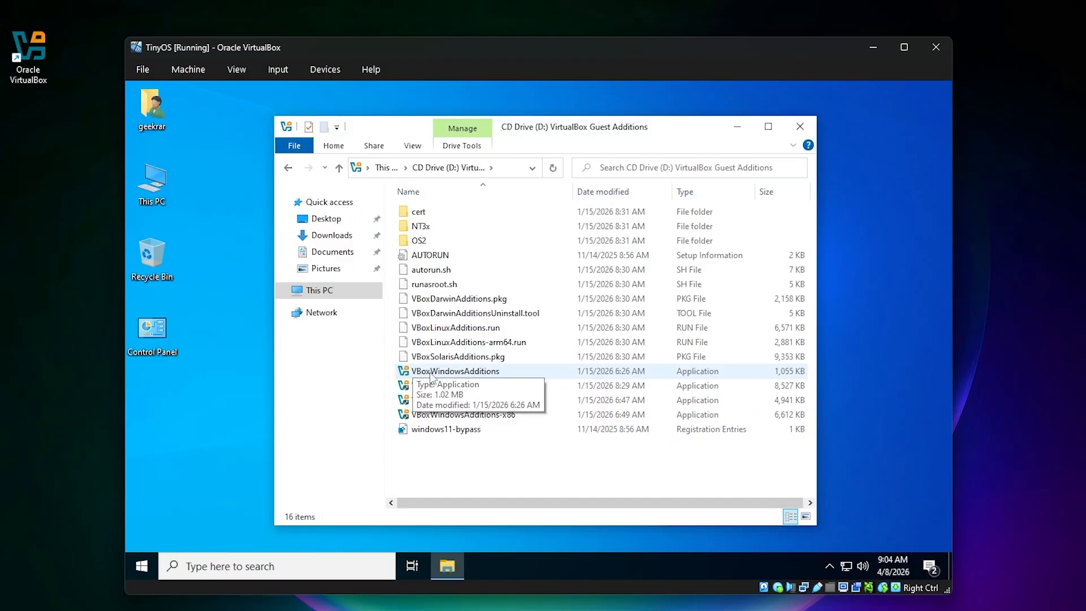
# Step: Install VirtualBox Guest Additions with VBoxWindowsAdditions in the default folder, and reboot the guest immediately
pyautogui.doubleClick(465, 373)
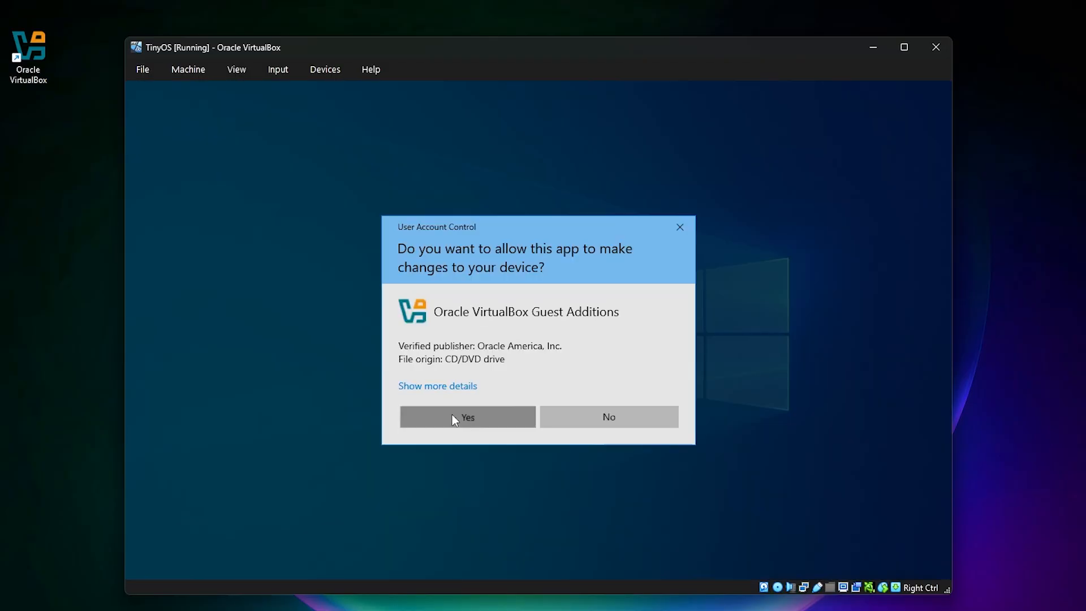
pyautogui.click(452, 419)
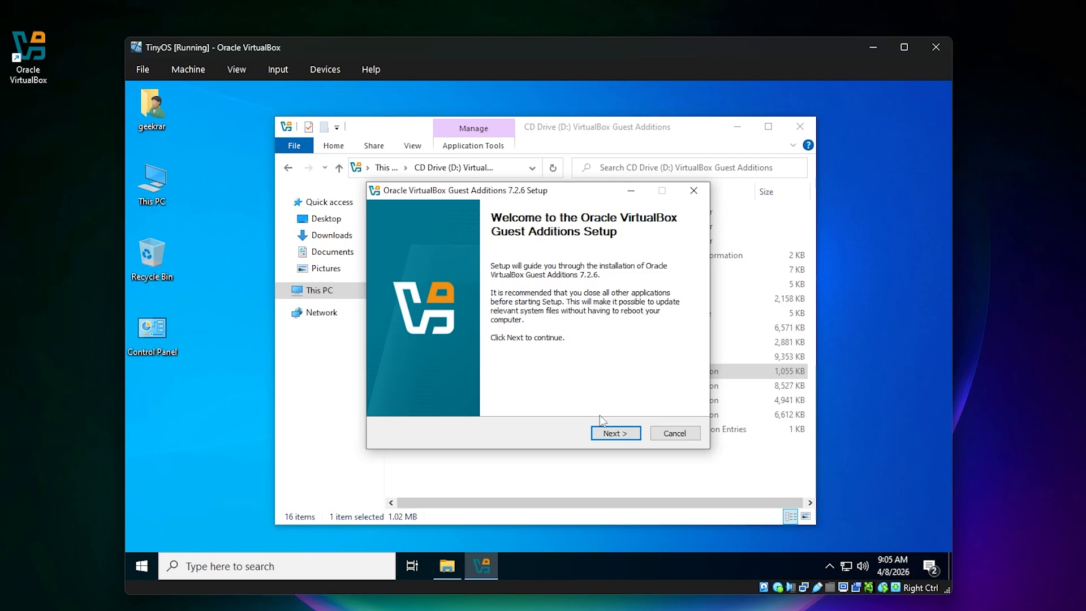
pyautogui.click(621, 434)
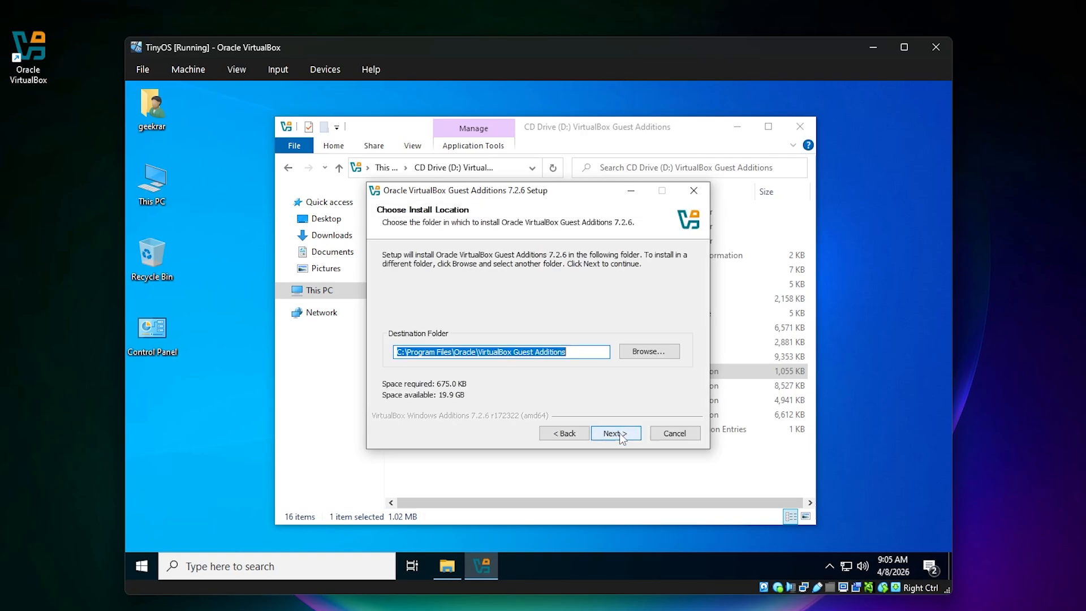
pyautogui.click(620, 435)
pyautogui.click(617, 433)
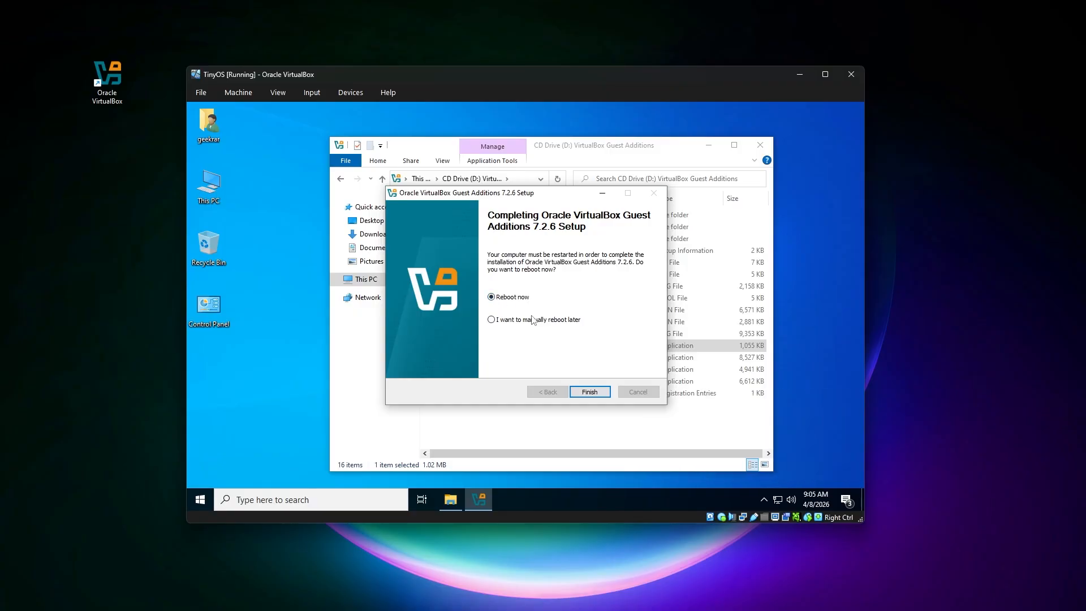
pyautogui.click(591, 393)
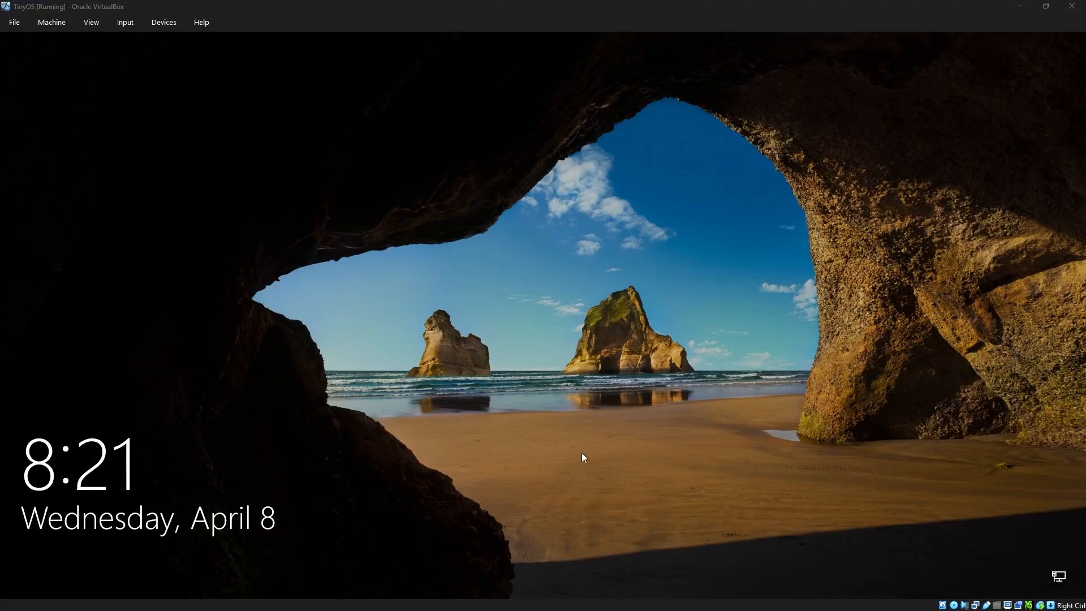
# Step: Dismiss the guest's lock screen and switch the virtual machine to full-screen mode
pyautogui.click(583, 454)
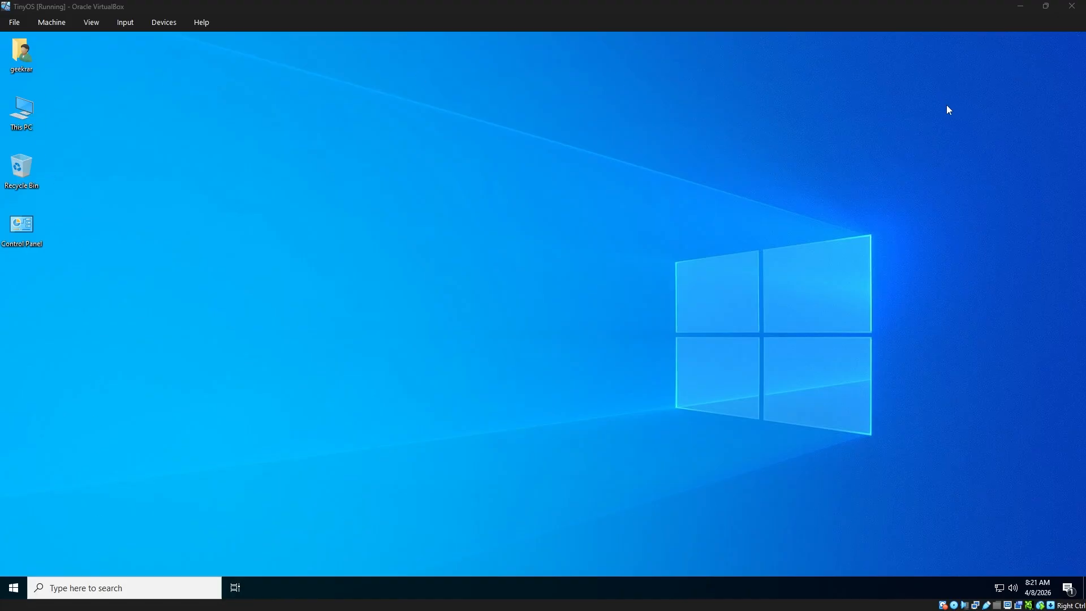
pyautogui.click(93, 22)
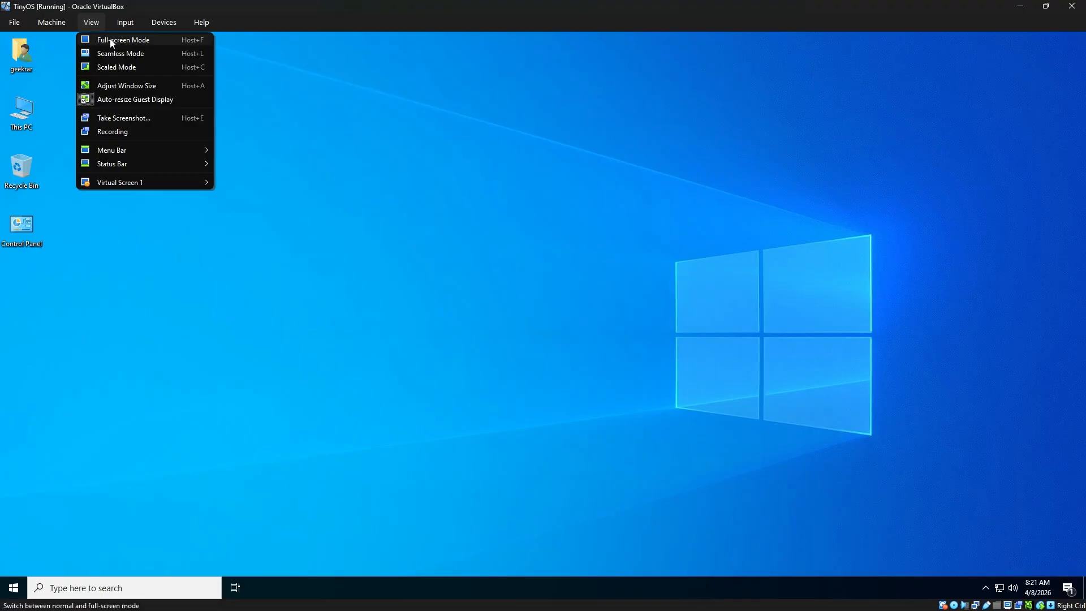
pyautogui.click(112, 41)
pyautogui.click(526, 359)
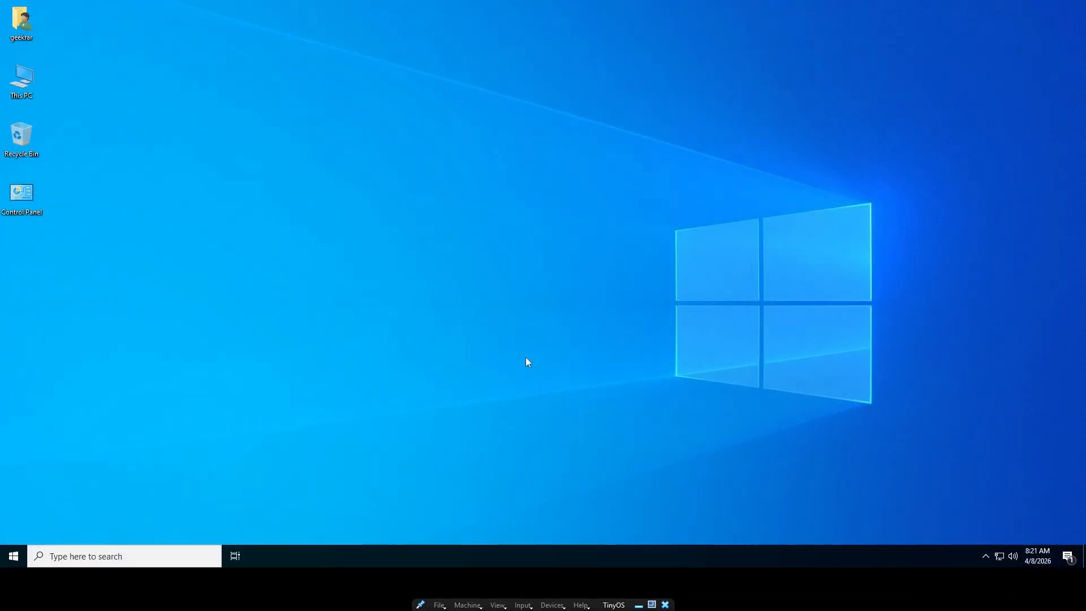